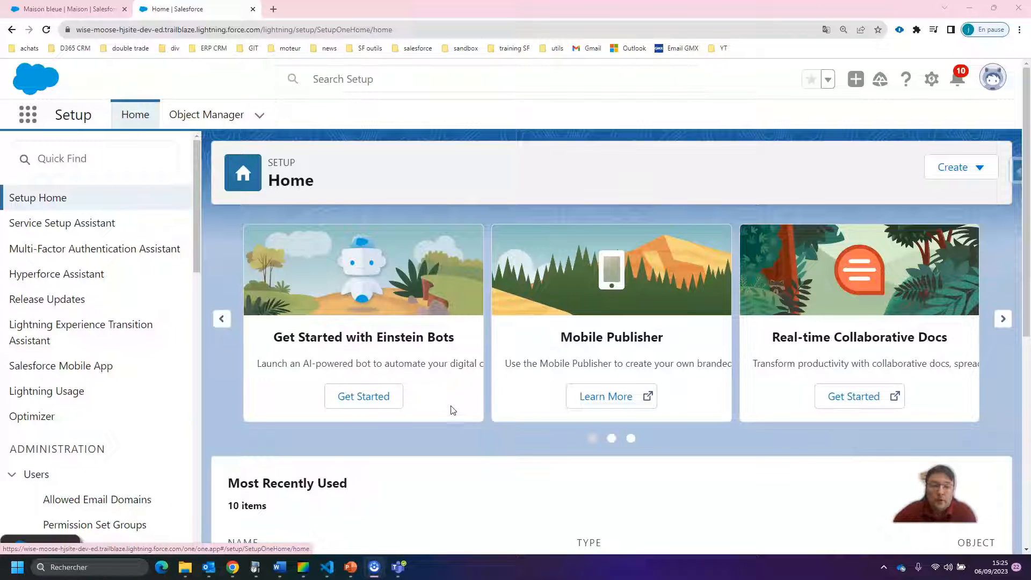
# Open the list of all users from the user administration section of Setup
pyautogui.scroll(-1, 64, 473)
pyautogui.click(11, 422)
pyautogui.click(11, 422)
pyautogui.scroll(-3, 85, 406)
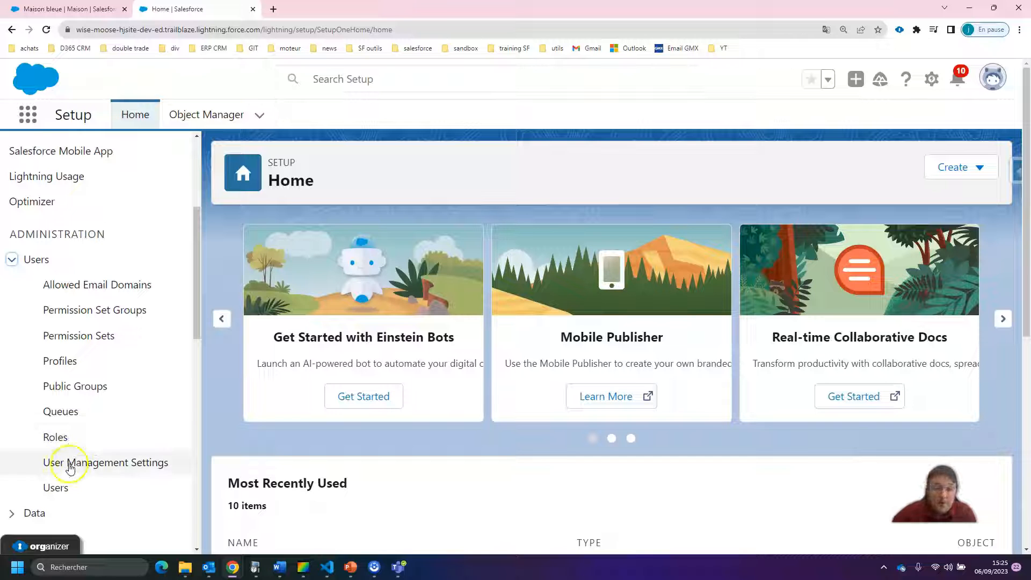
pyautogui.click(53, 490)
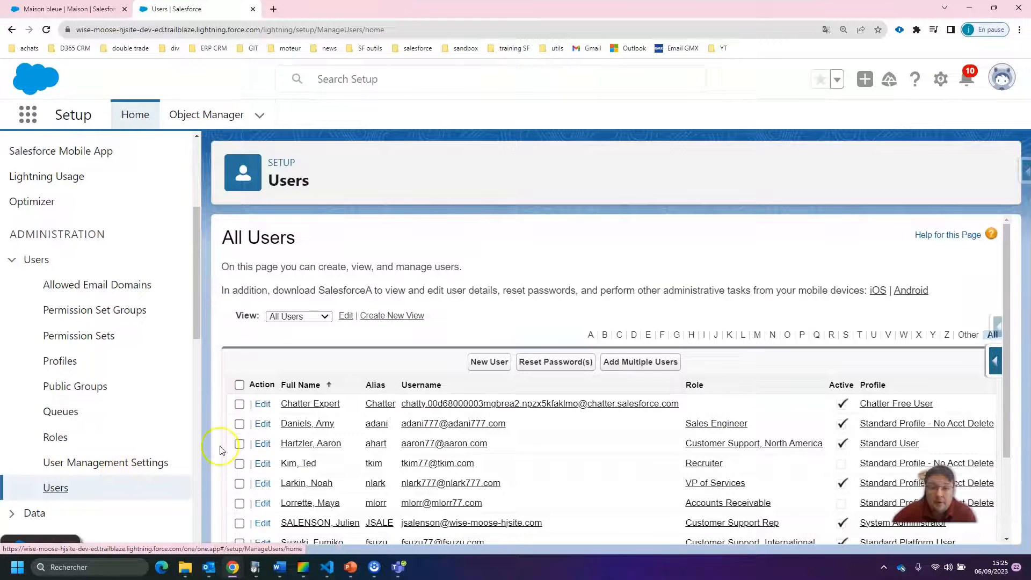
# Open the detail page of the user who has the System Administrator profile
pyautogui.scroll(-2, 354, 456)
pyautogui.click(299, 375)
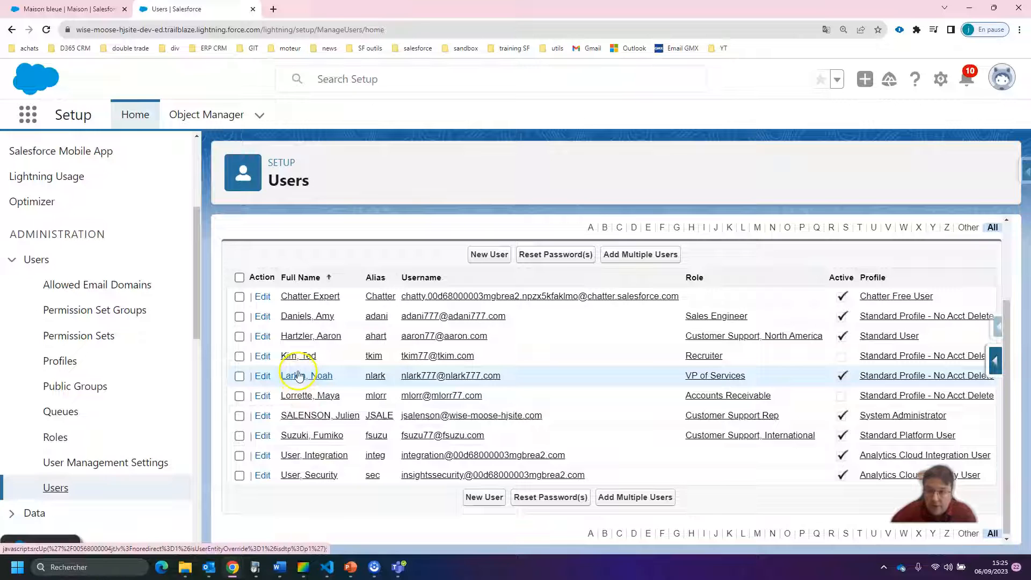
pyautogui.click(307, 417)
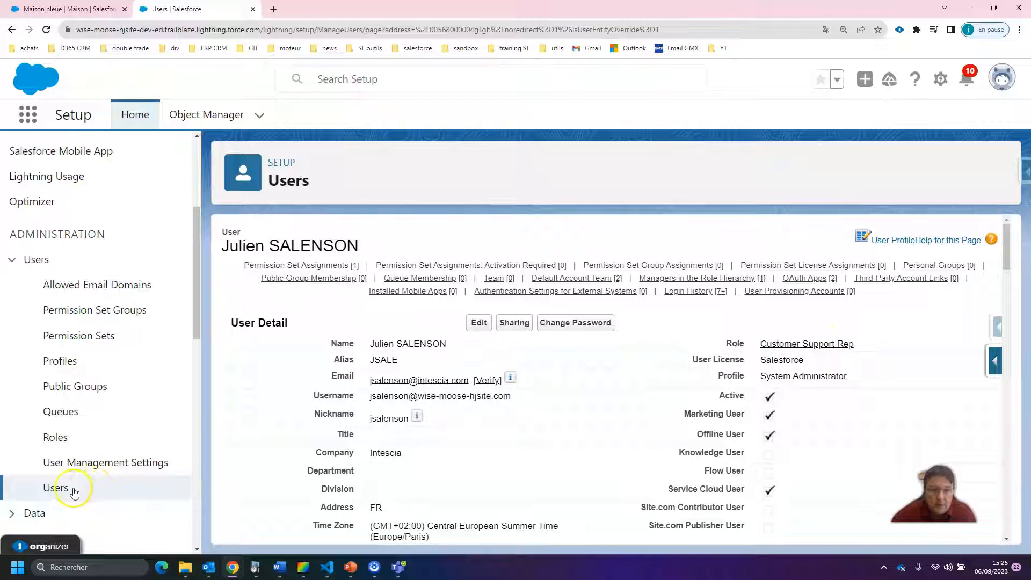
# Return to the list of all users and examine their roles, active status and profiles
pyautogui.click(56, 490)
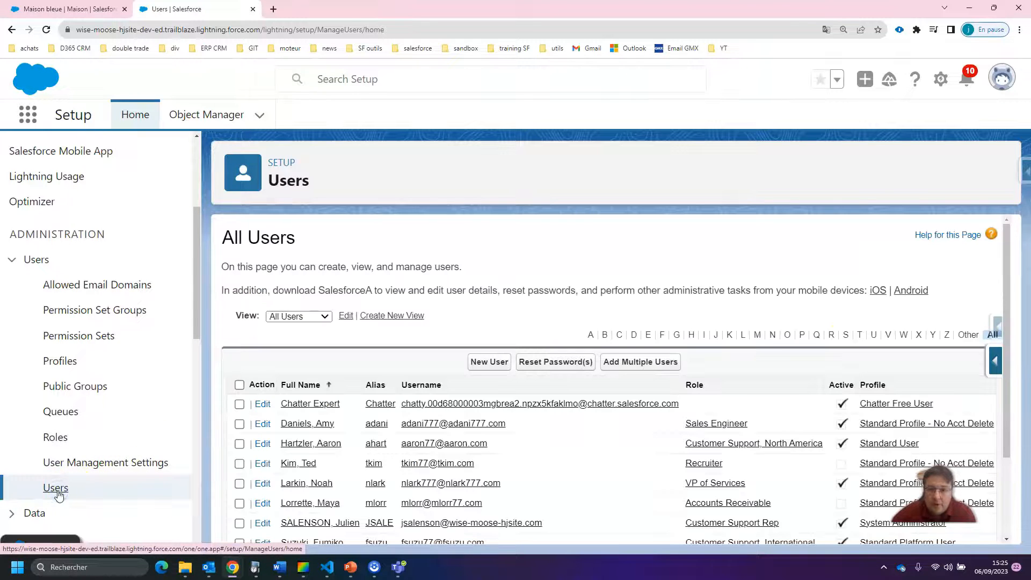
pyautogui.click(326, 408)
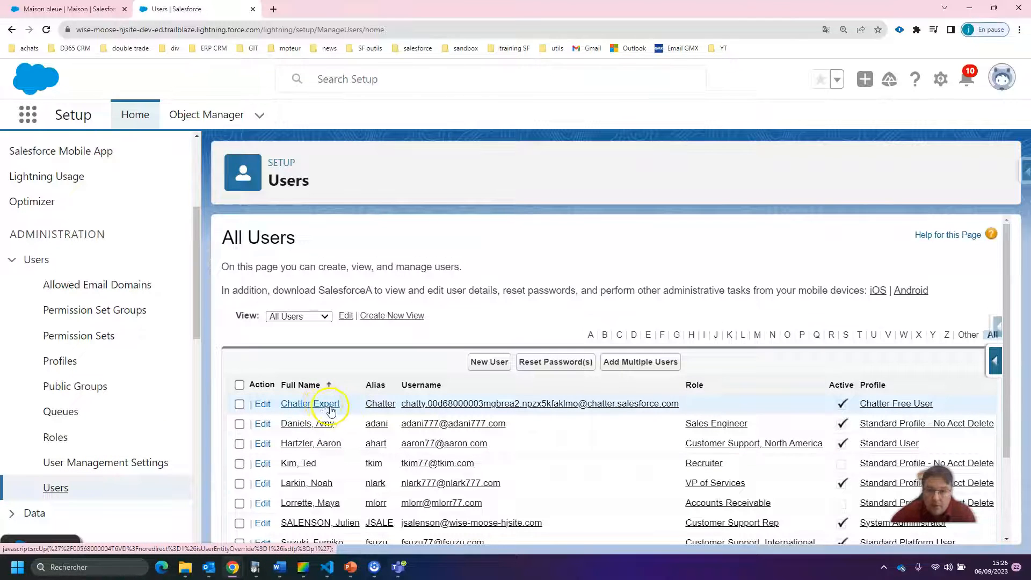
pyautogui.scroll(-2, 537, 371)
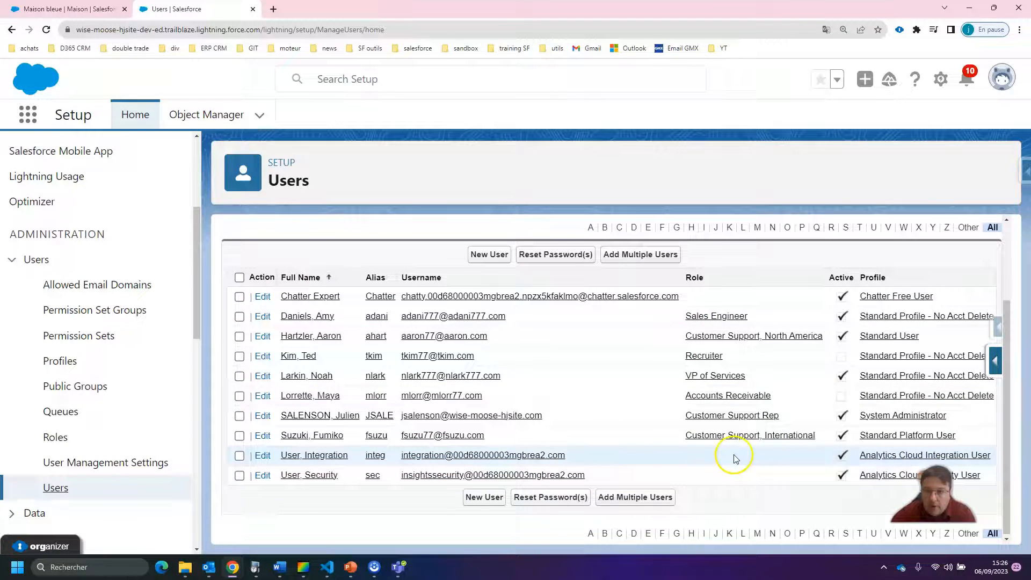
pyautogui.click(327, 297)
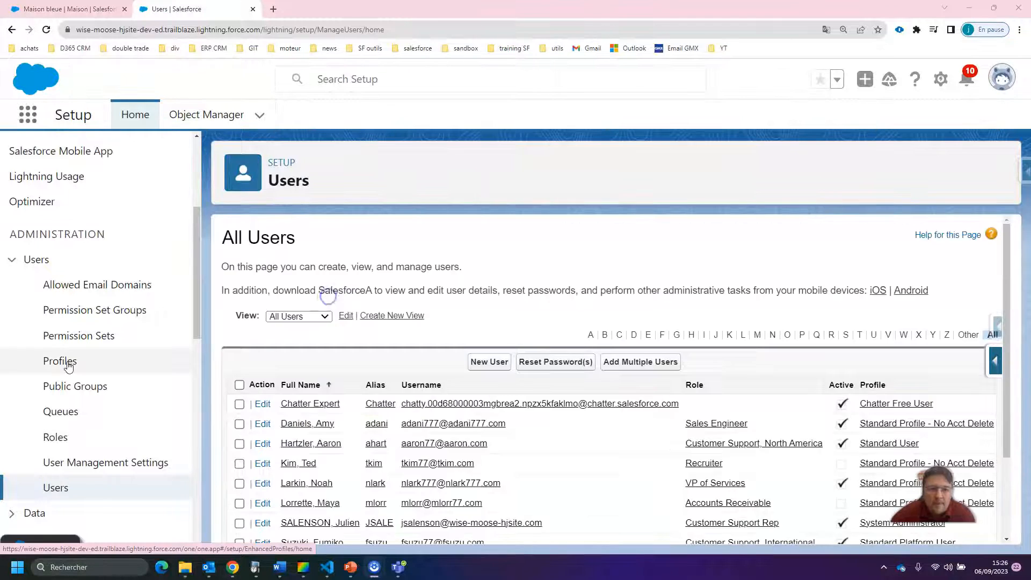
# Open the Custom: Sales Profile from the list of all profiles
pyautogui.click(66, 361)
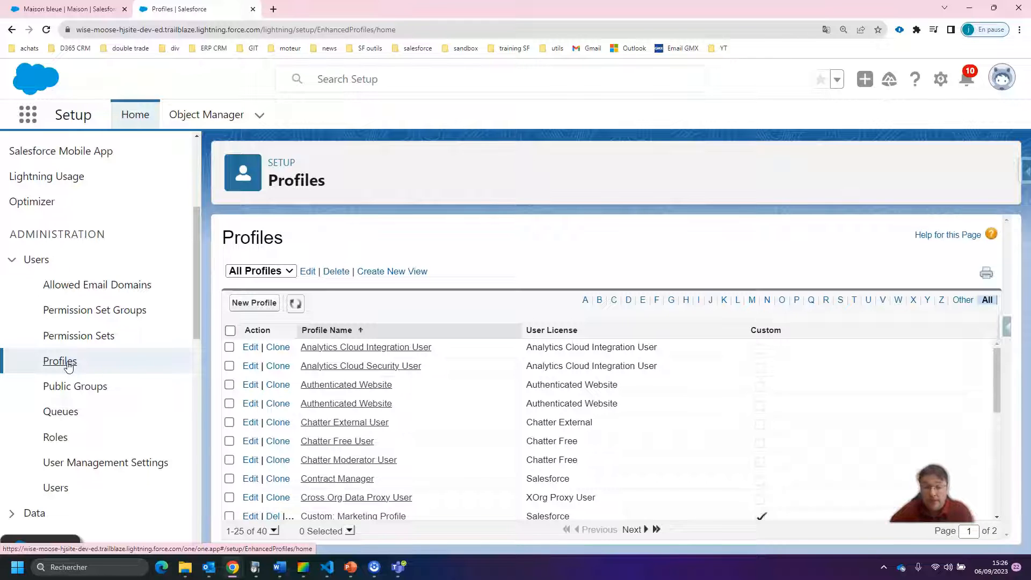
pyautogui.scroll(-3, 248, 414)
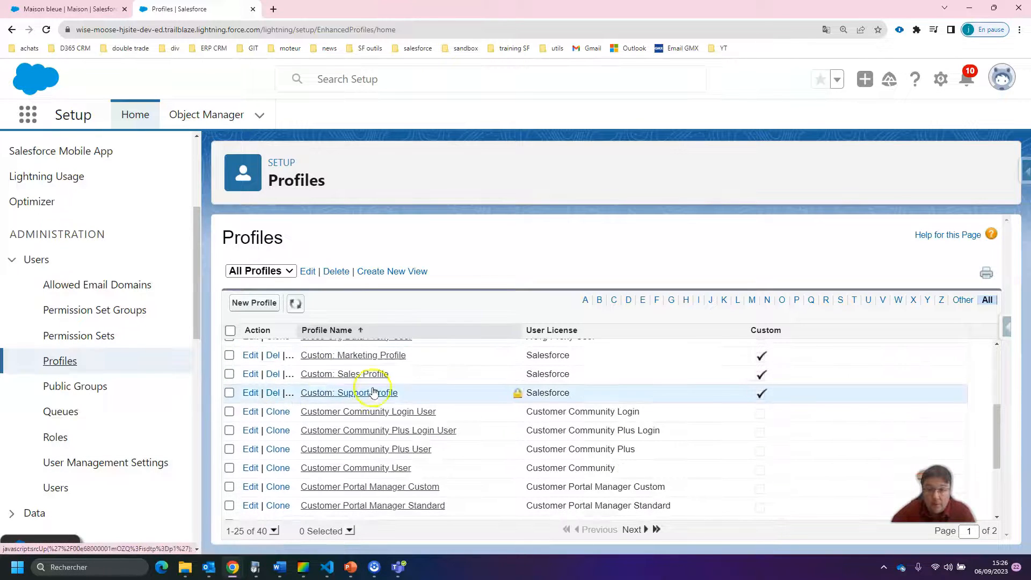
pyautogui.scroll(2, 374, 394)
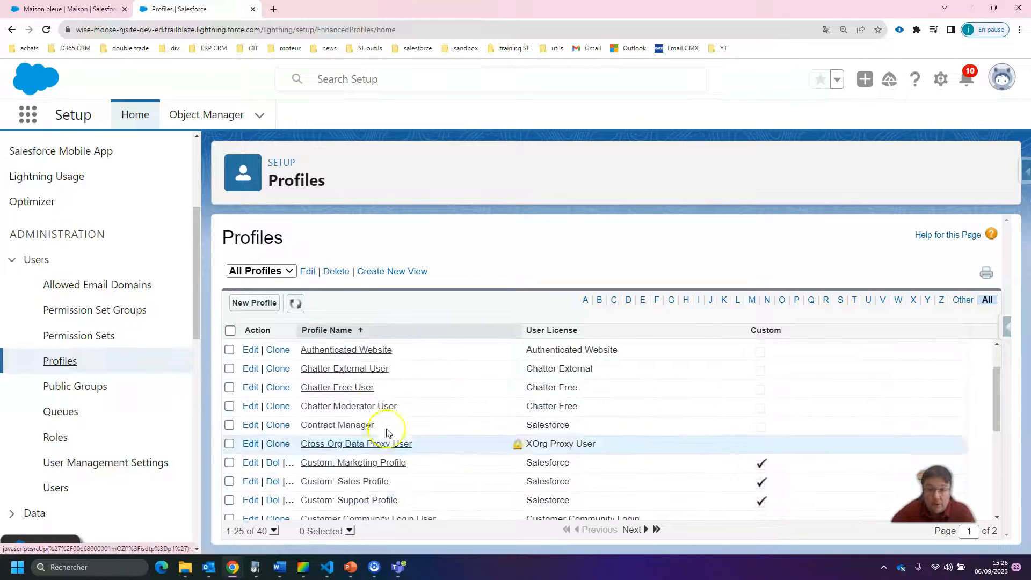
pyautogui.click(376, 482)
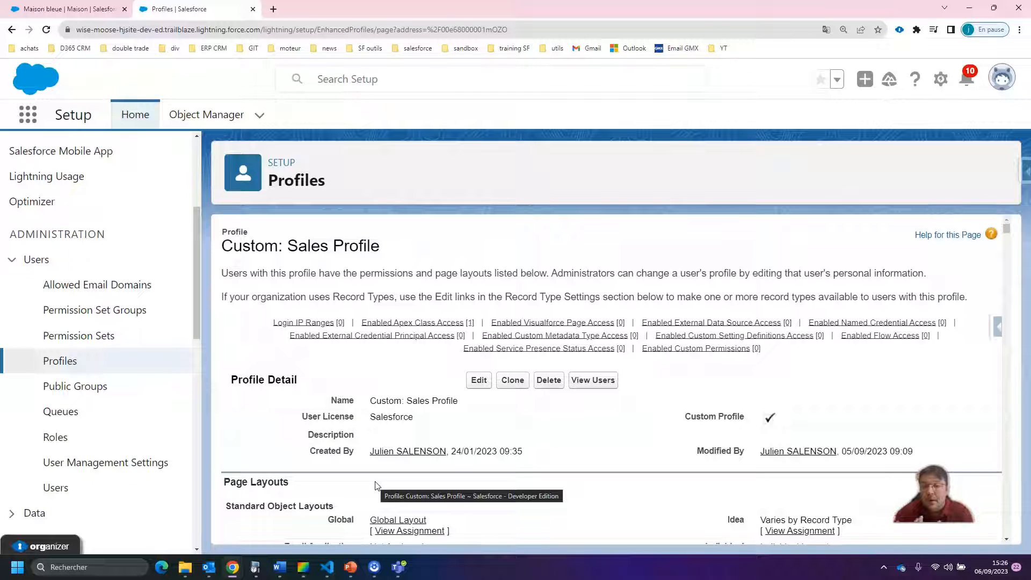
# Examine the Page Layouts and Field-Level Security sections of the Custom: Sales Profile
pyautogui.scroll(-2, 411, 446)
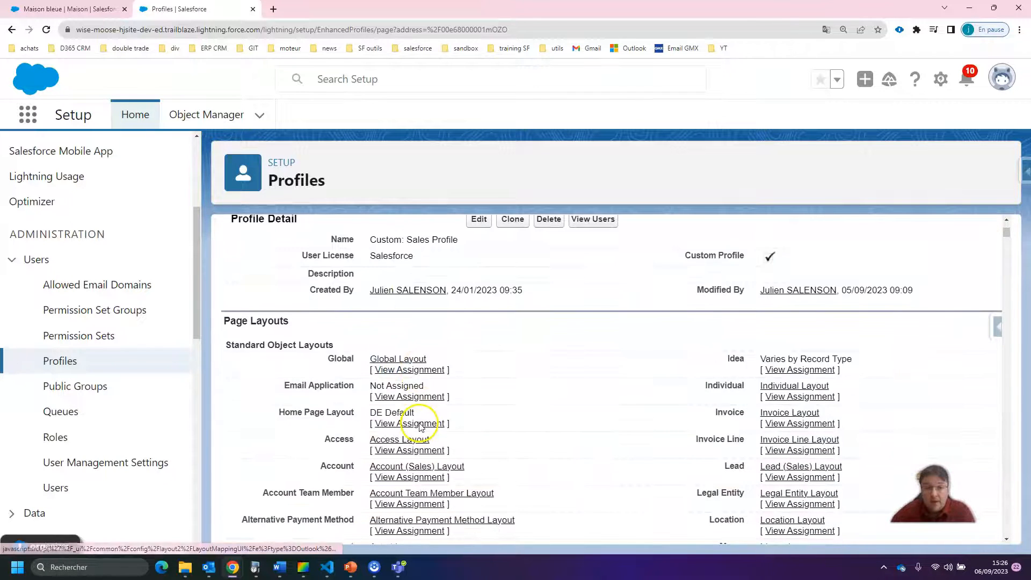
pyautogui.moveTo(217, 374); pyautogui.dragTo(318, 374)
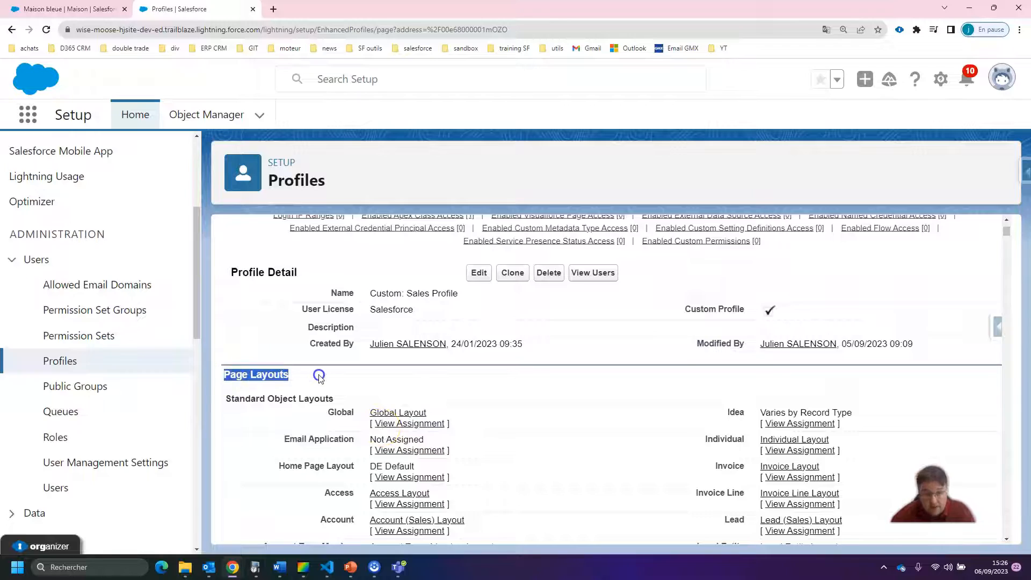
pyautogui.scroll(-5, 382, 396)
pyautogui.scroll(-7, 346, 363)
pyautogui.scroll(-20, 347, 364)
pyautogui.scroll(3, 347, 361)
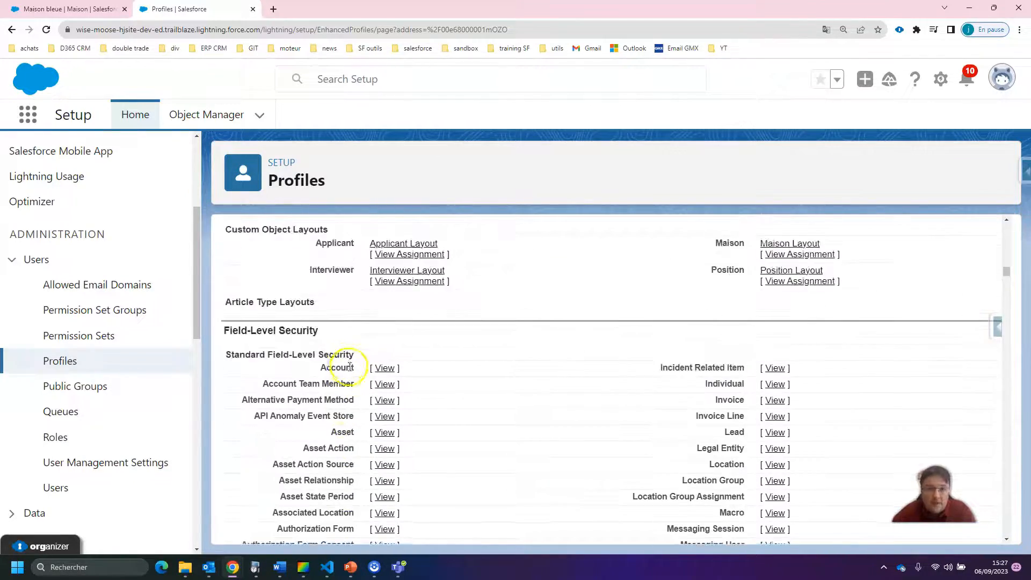
pyautogui.moveTo(229, 330); pyautogui.dragTo(346, 330)
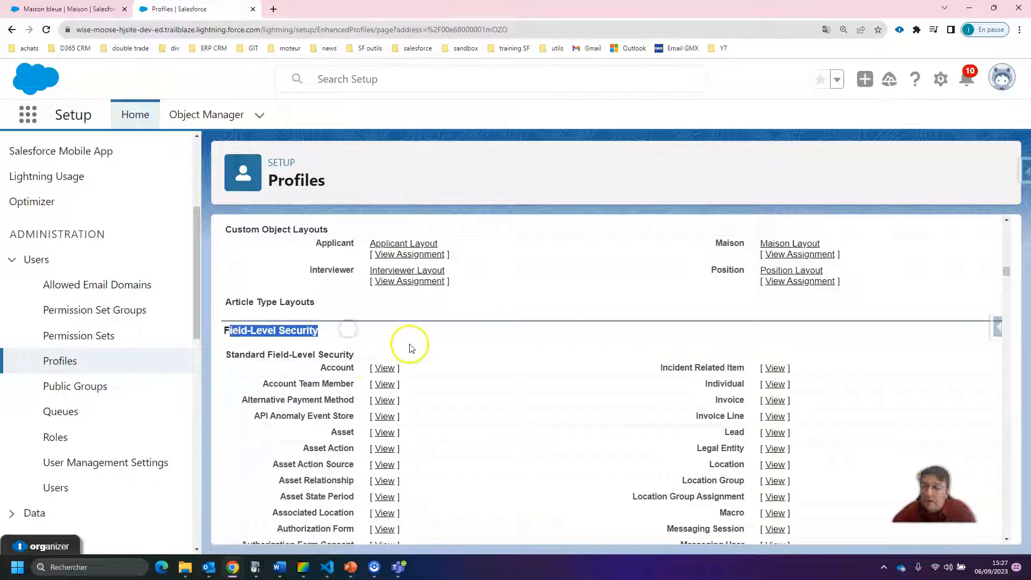
# Examine the profile's custom field-level security and its Custom App Settings
pyautogui.scroll(-8, 410, 348)
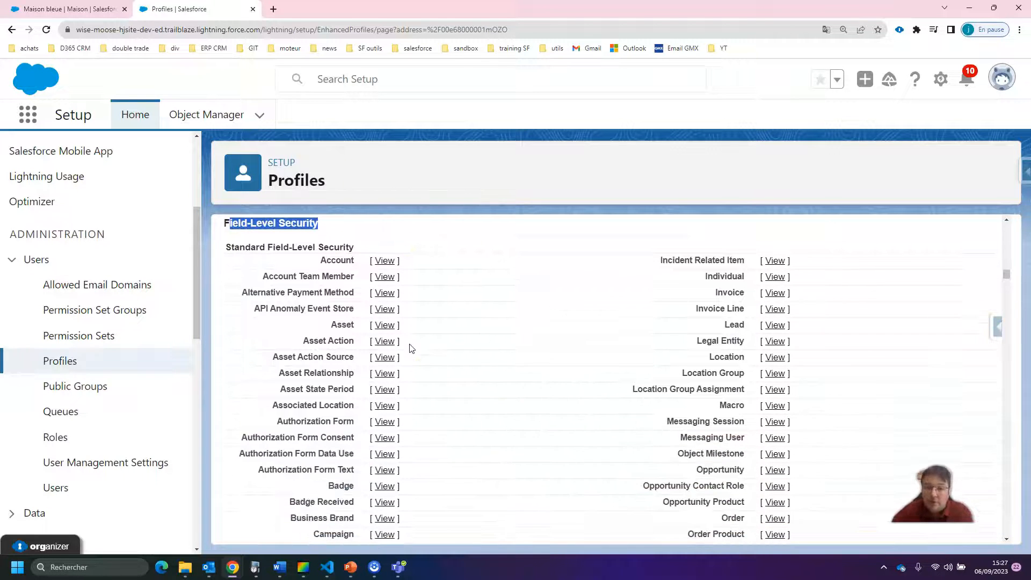
pyautogui.scroll(-20, 410, 348)
pyautogui.scroll(4, 399, 351)
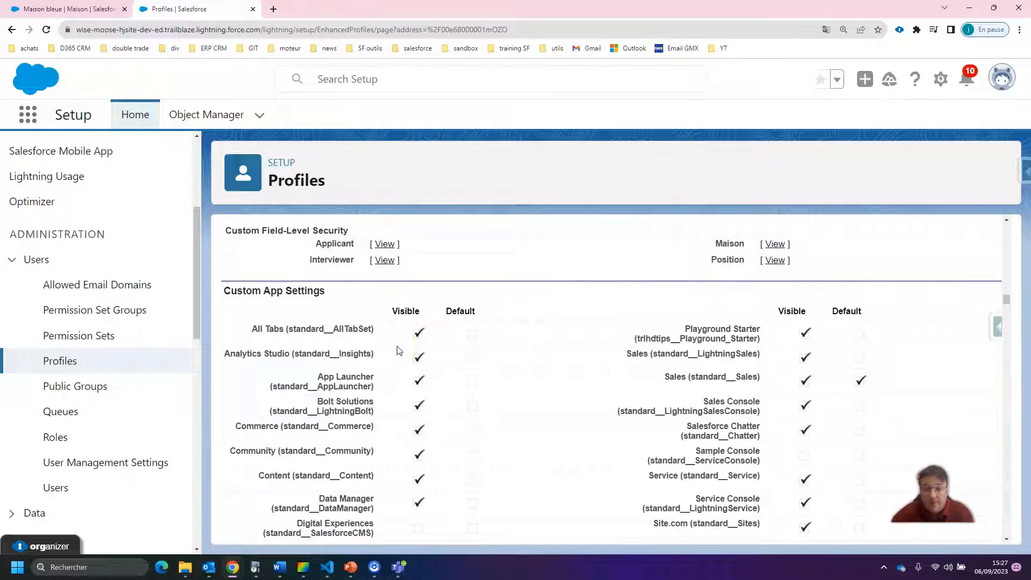
# Examine the profile's Tab Settings and compare them with the navigation tabs of the Sales app
pyautogui.scroll(-6, 402, 350)
pyautogui.scroll(-3, 292, 233)
pyautogui.scroll(2, 302, 311)
pyautogui.moveTo(221, 285); pyautogui.dragTo(306, 292)
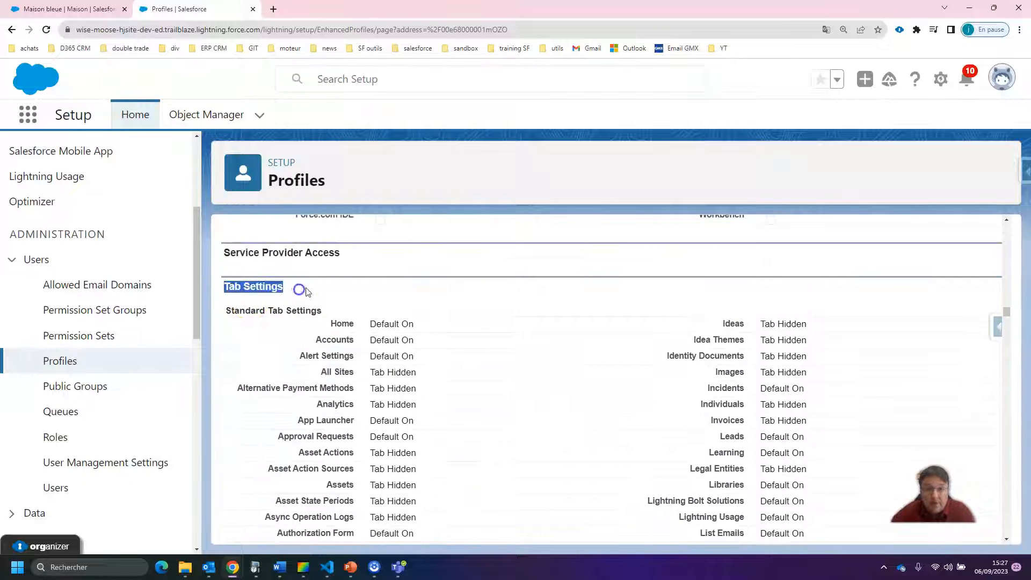
pyautogui.click(91, 9)
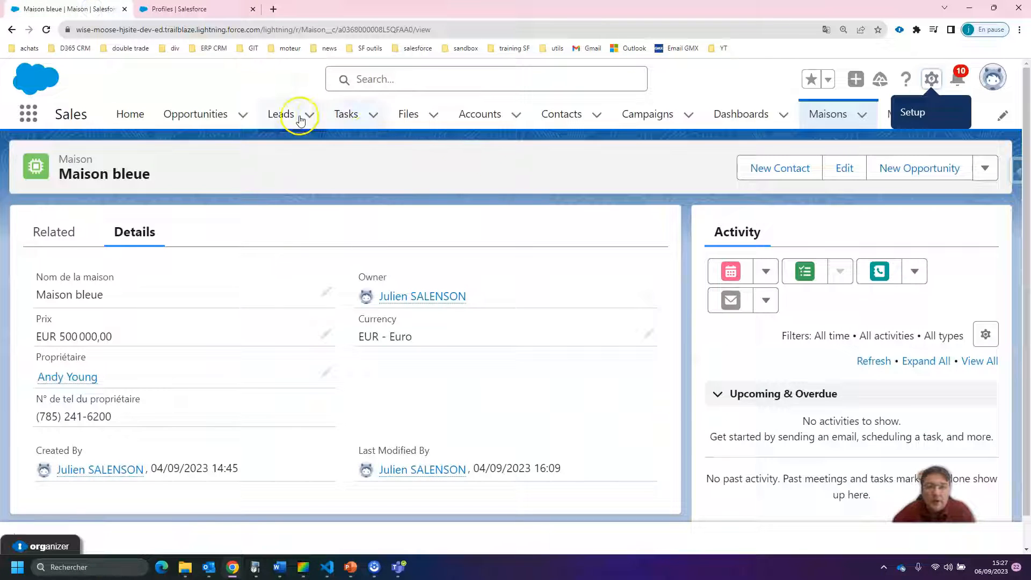
pyautogui.click(174, 9)
# Examine the profile's Record Type Settings and its Login Hours and Login IP Ranges sections
pyautogui.scroll(-20, 498, 318)
pyautogui.scroll(-3, 500, 319)
pyautogui.click(503, 317)
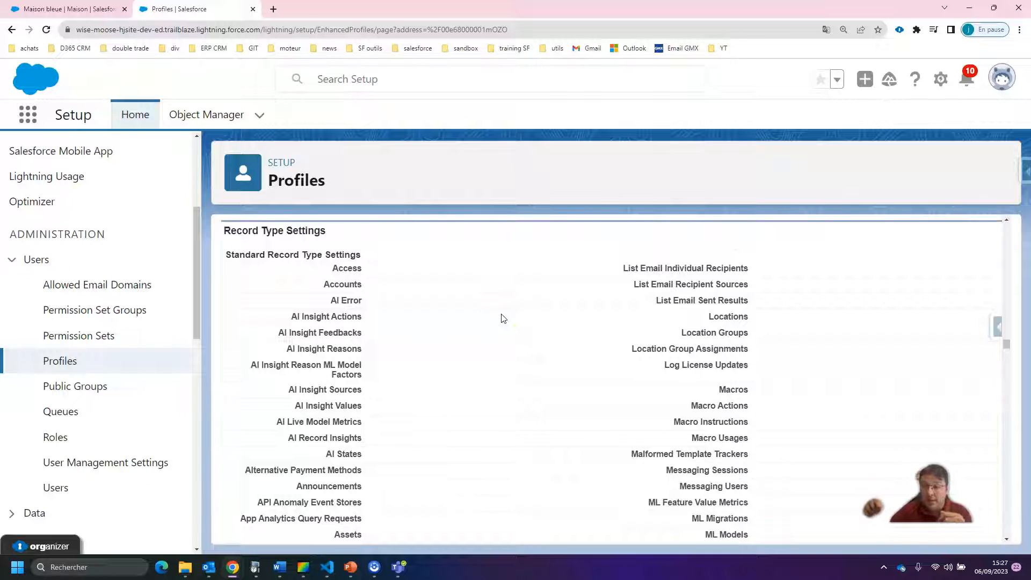
pyautogui.scroll(-20, 836, 301)
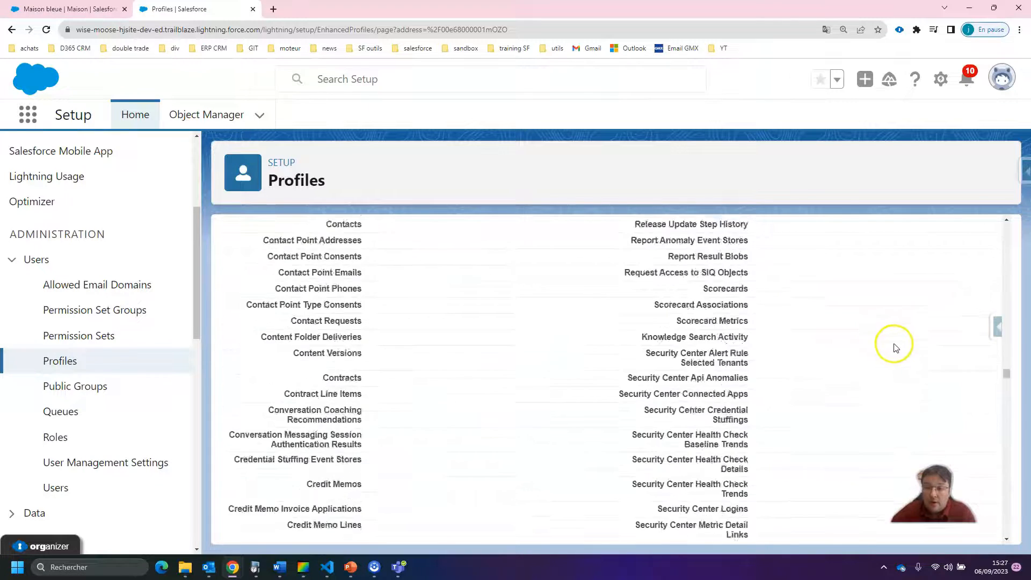
pyautogui.scroll(-5, 889, 417)
pyautogui.moveTo(1006, 398); pyautogui.dragTo(1023, 519)
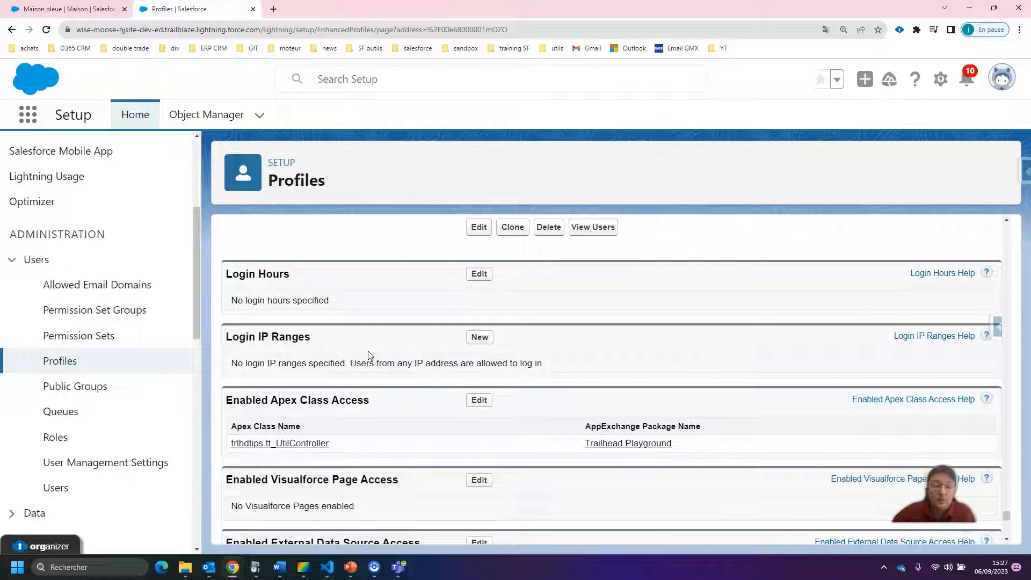
# Open the Roles page and examine the role hierarchy from CEO down to the sales and customer support roles
pyautogui.click(55, 437)
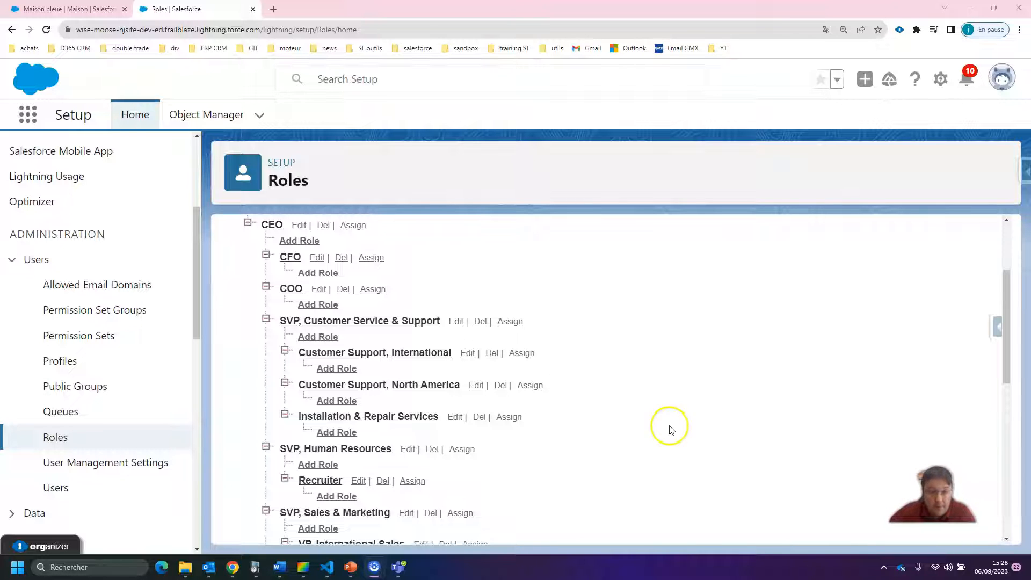
pyautogui.scroll(-6, 610, 421)
pyautogui.scroll(2, 608, 418)
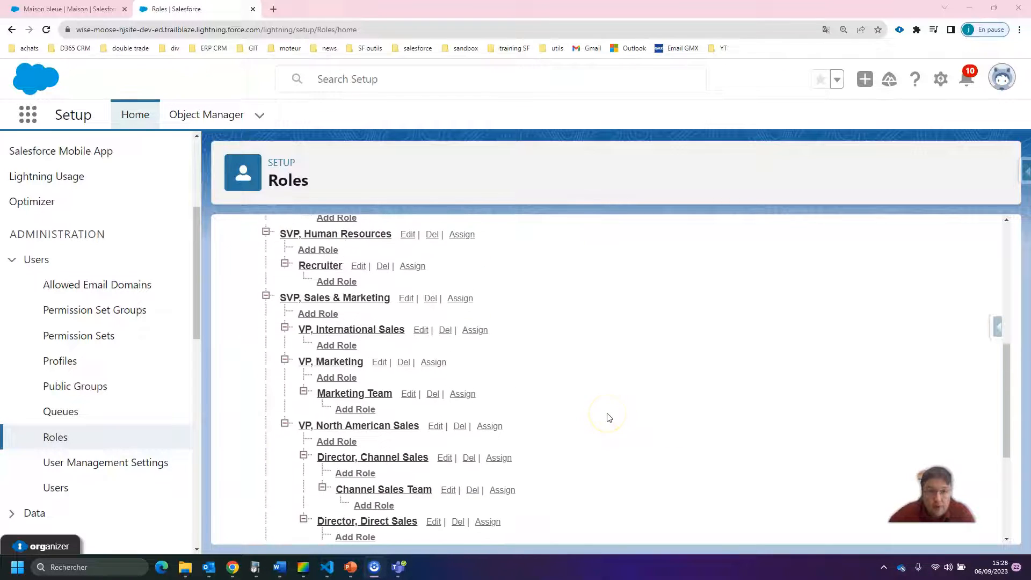
pyautogui.scroll(-4, 610, 418)
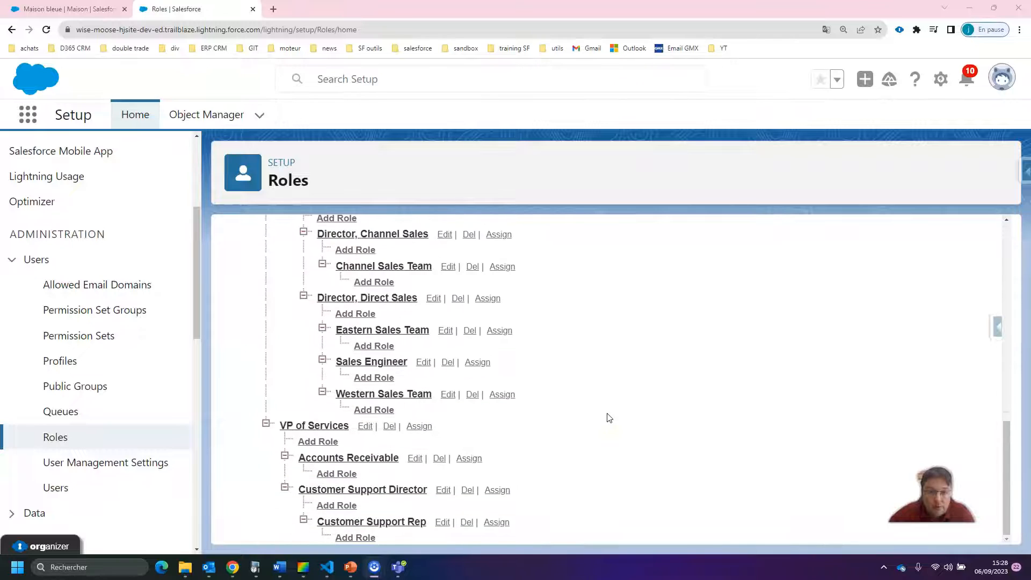
pyautogui.scroll(2, 610, 418)
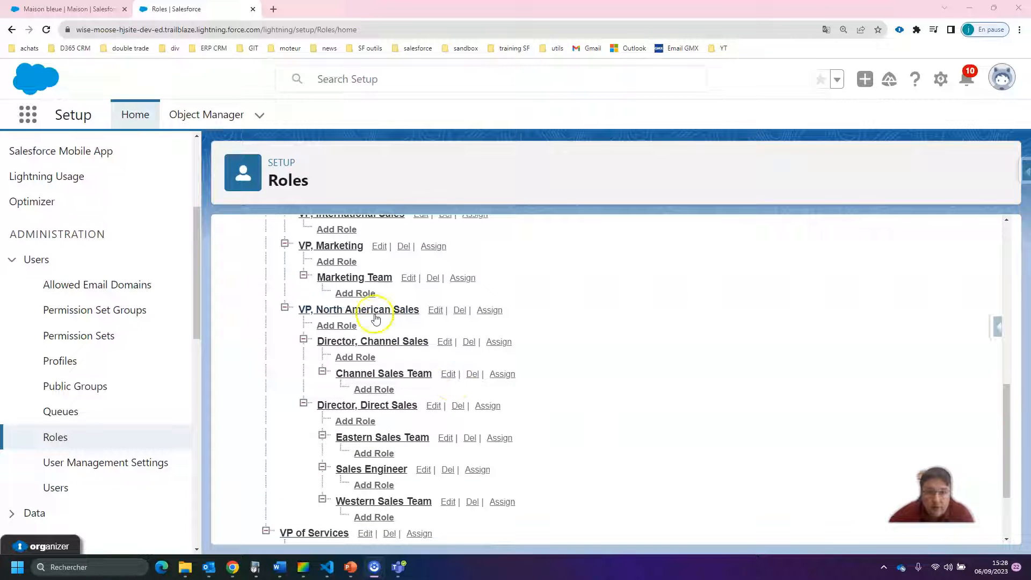